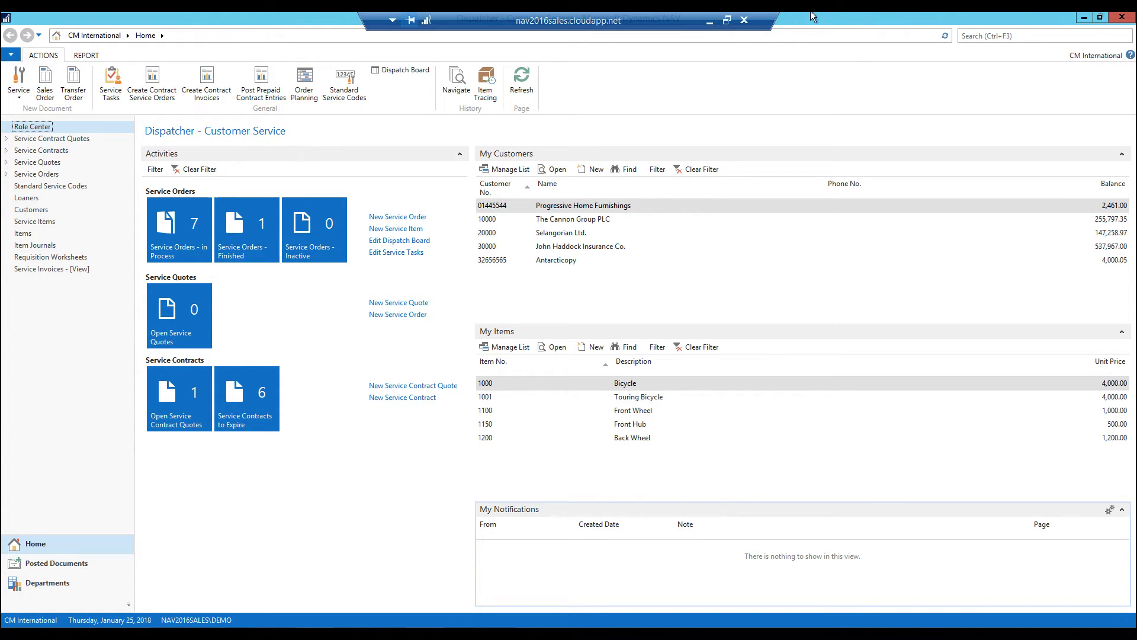
- Search for 'companies', open the Companies page, and select the CM International row
left_click(1007, 36)
type("compani")
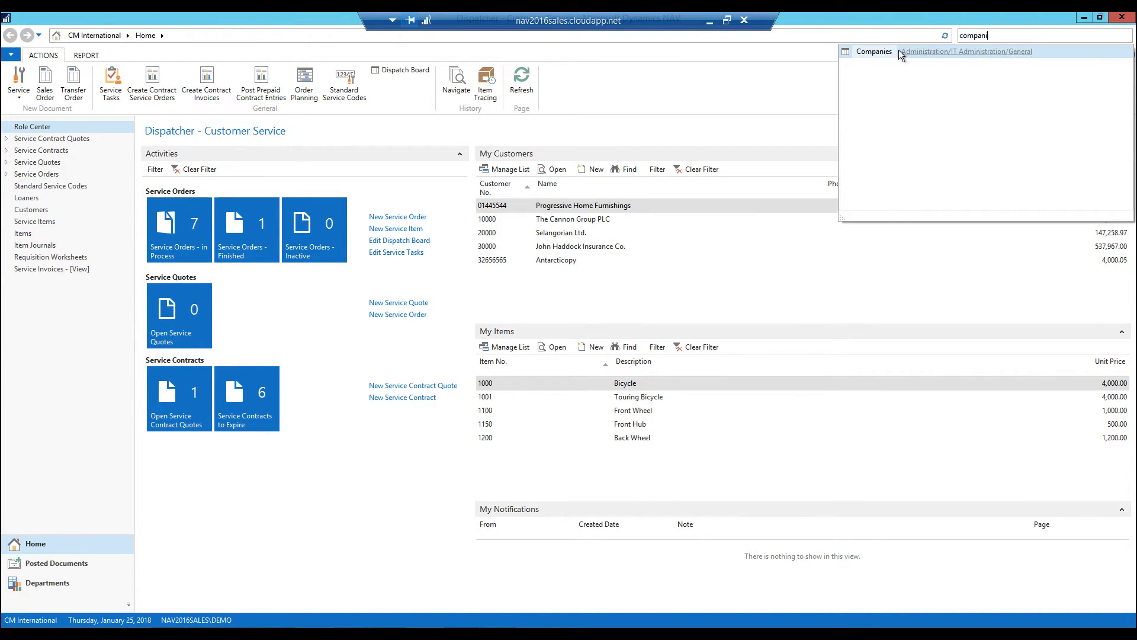
left_click(888, 52)
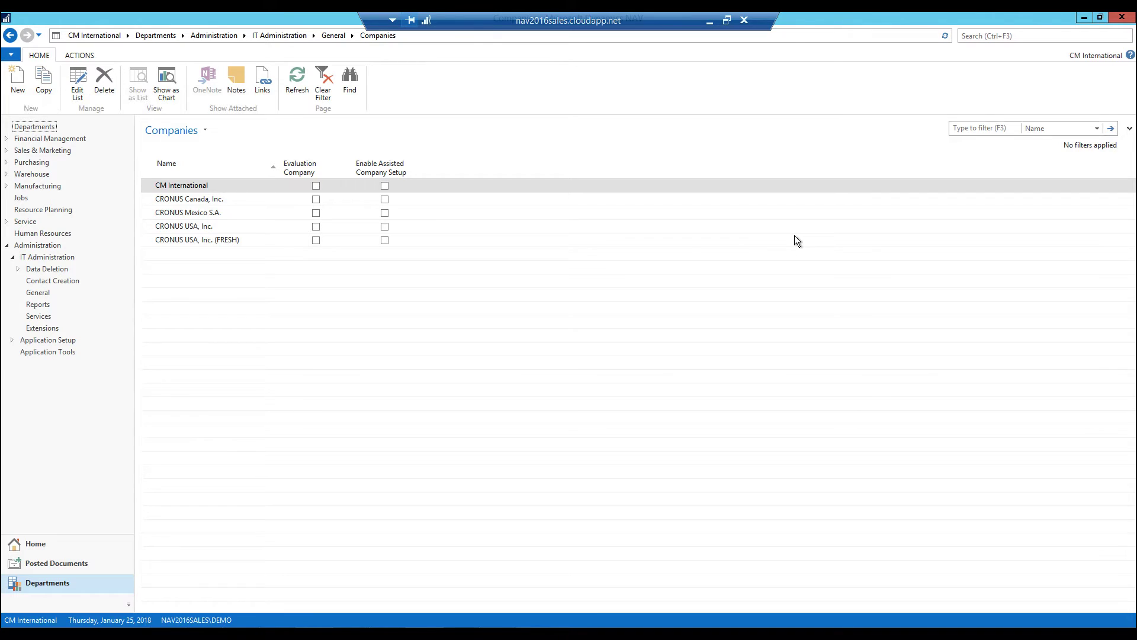
left_click(185, 186)
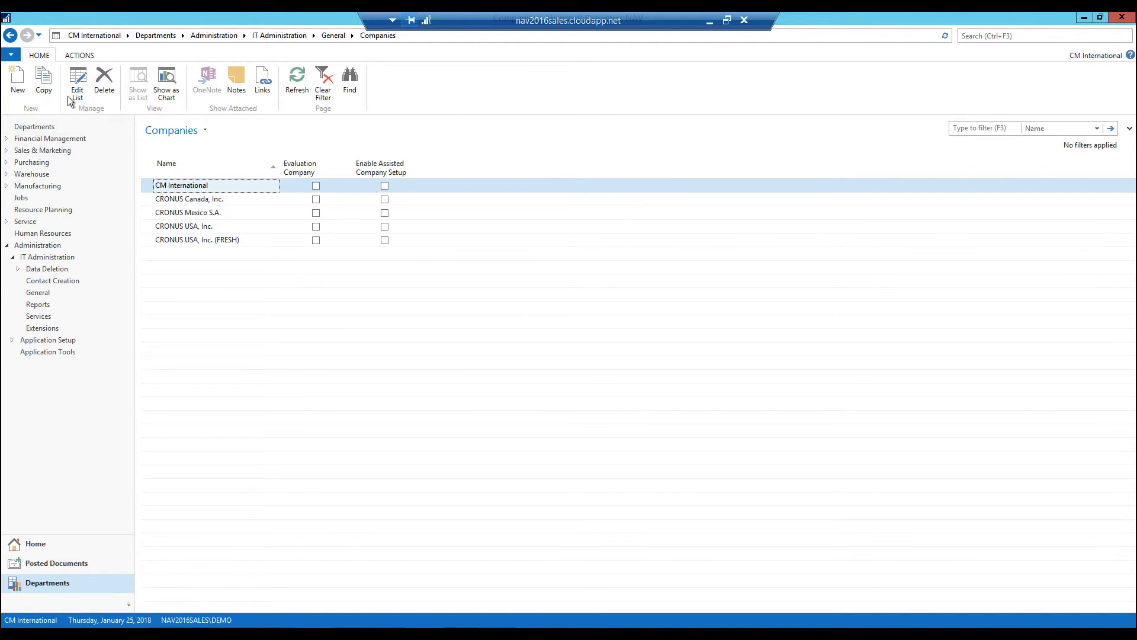
- Copy CM International, giving the new company the name 'CM Intl TEST'
left_click(43, 81)
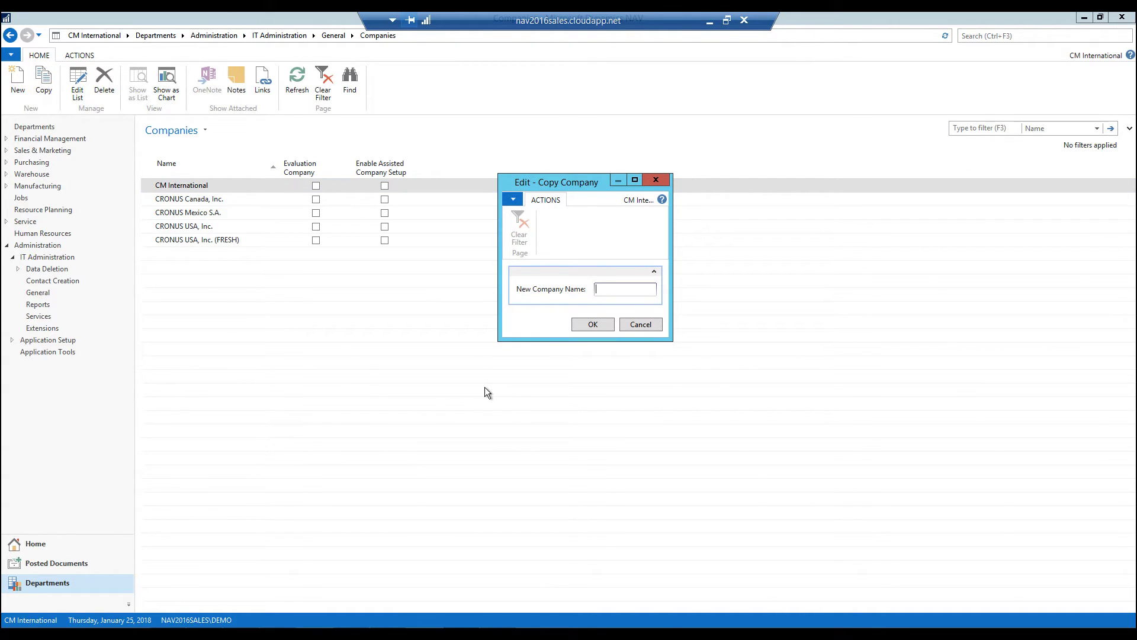
type("CM Intl ")
type("TE")
type("ST")
left_click(592, 324)
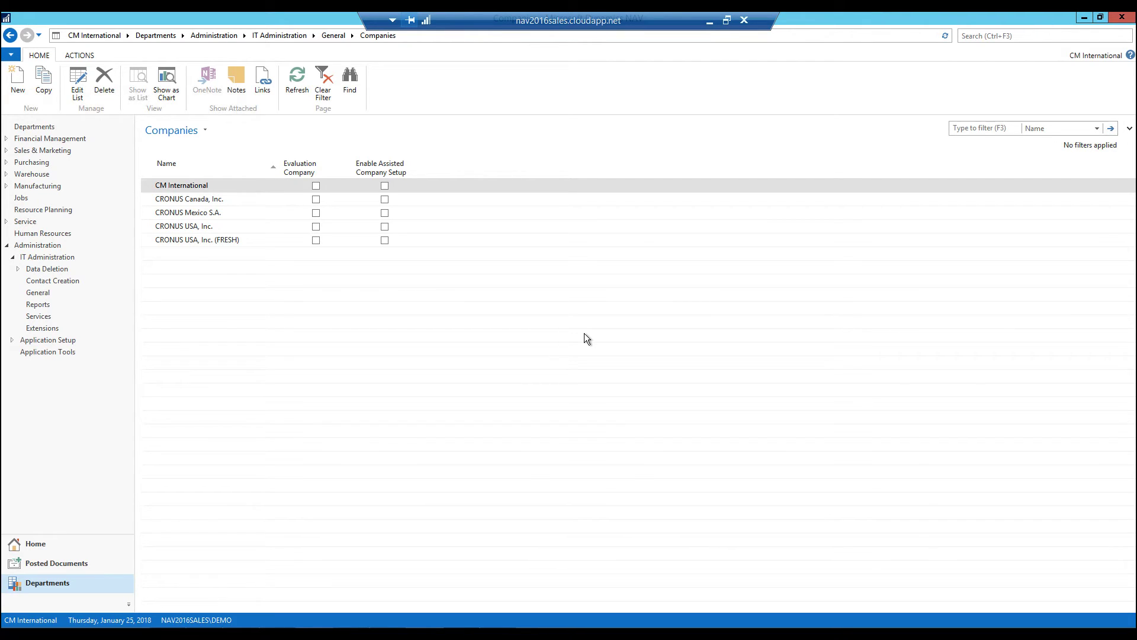
- Refresh the Companies list so CM Intl TEST shows as the sixth company
key("F5")
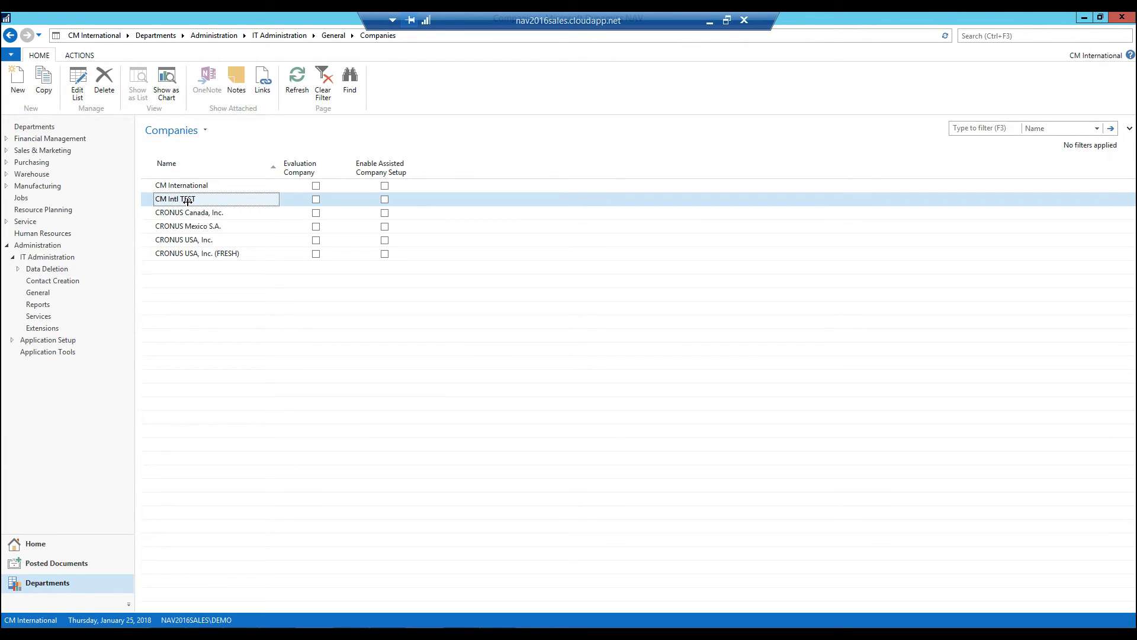
left_click(13, 55)
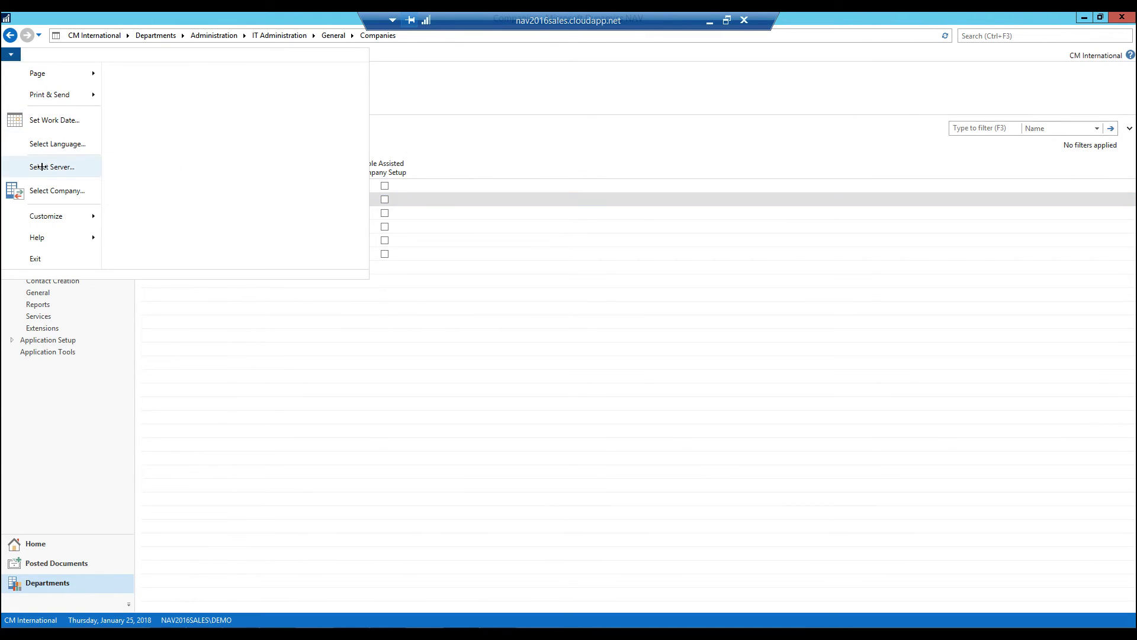
- Select CM Intl TEST as the company, loading its Dispatcher - Customer Service home page
left_click(56, 191)
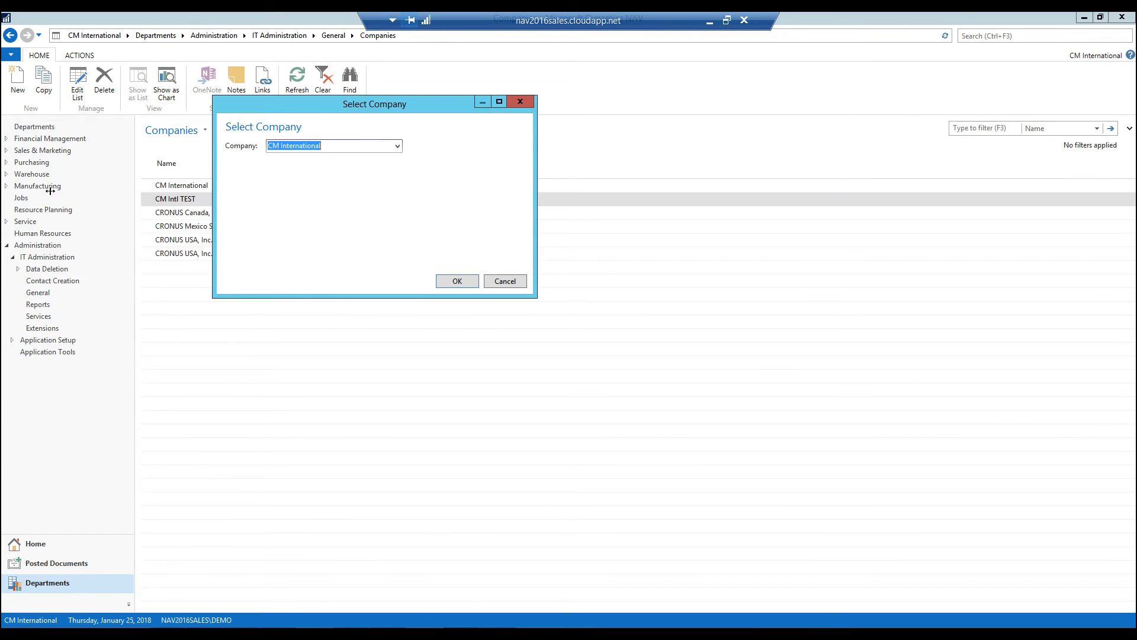
left_click(397, 146)
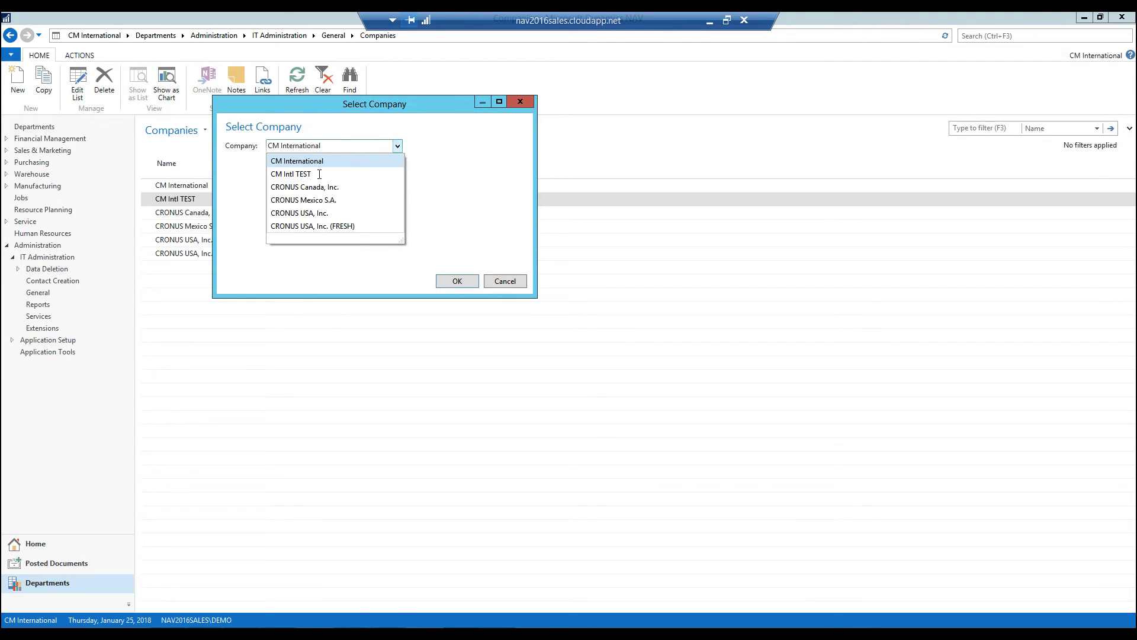
left_click(291, 173)
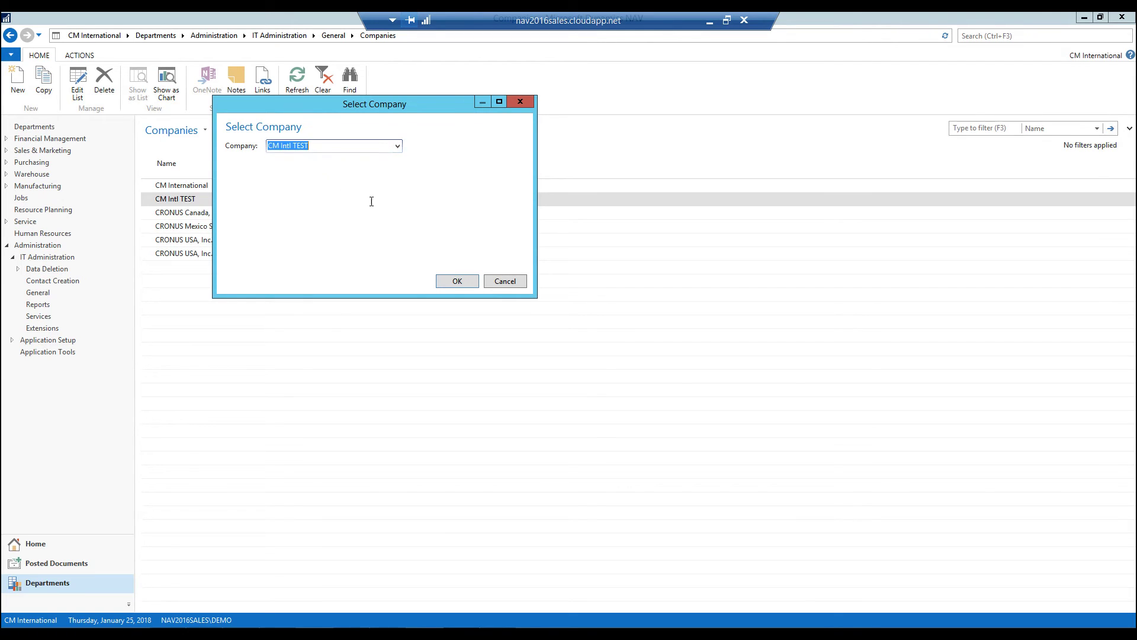
left_click(456, 281)
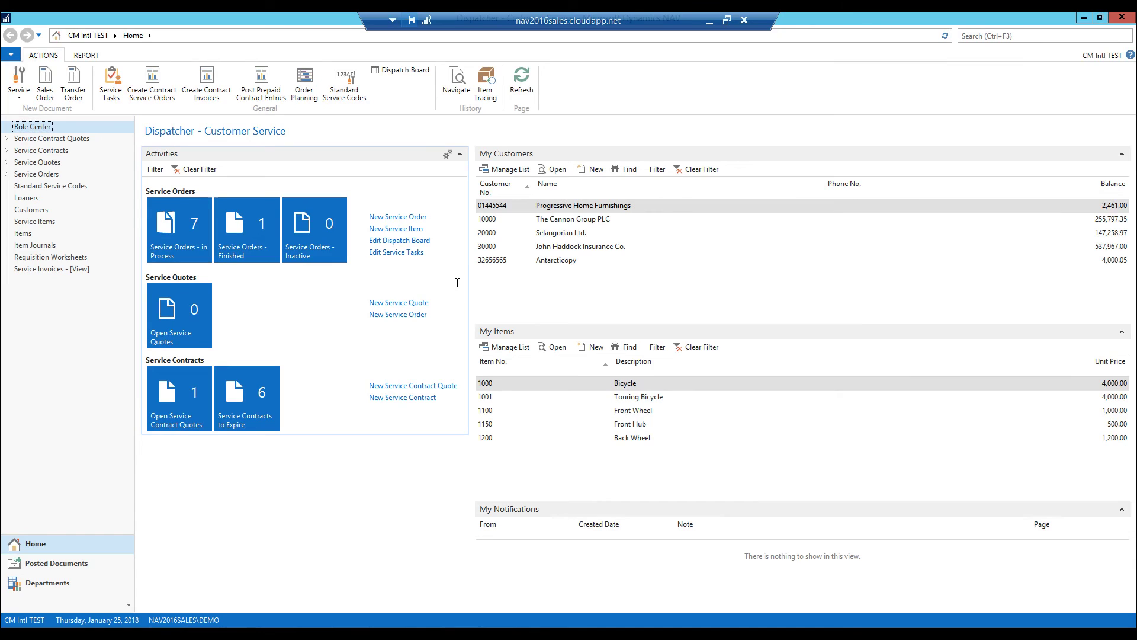